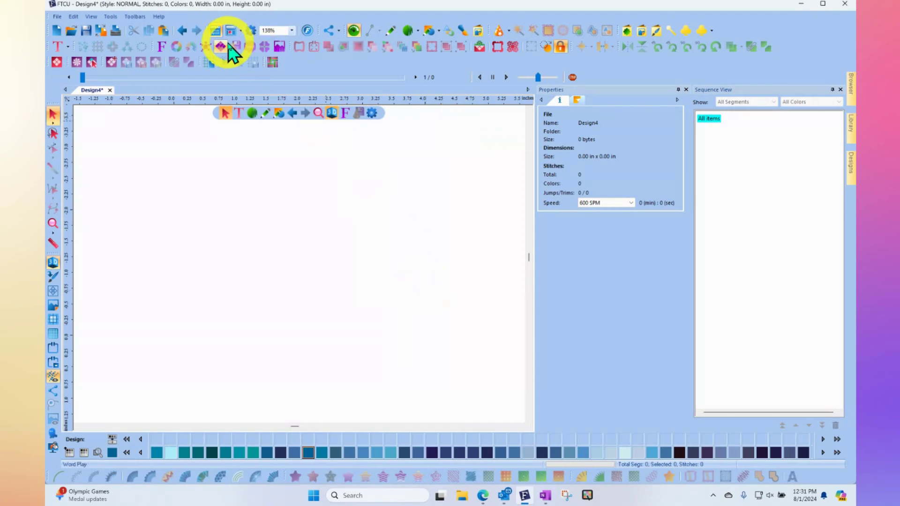
Open Font Play, move its window up-left, and preview the All Curled Up font.
{"action": "left_click", "coordinate": [161, 47]}
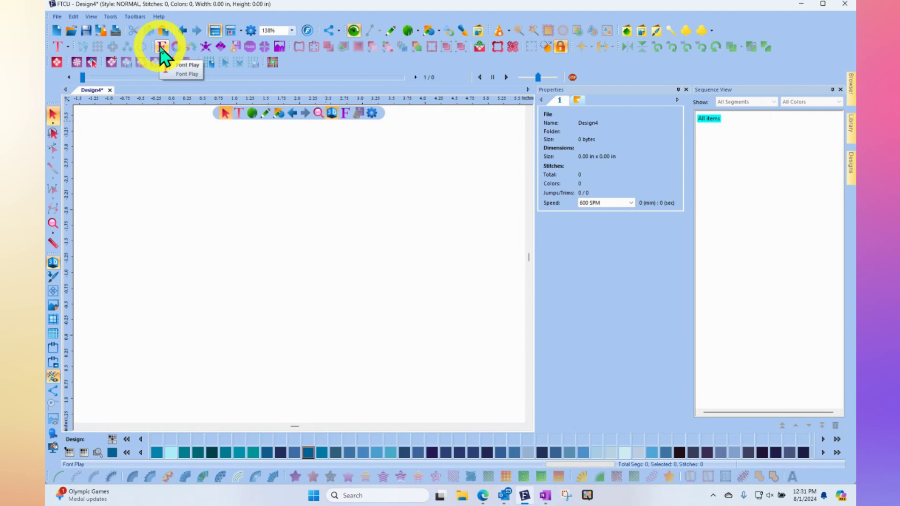
{"action": "left_click", "coordinate": [160, 47]}
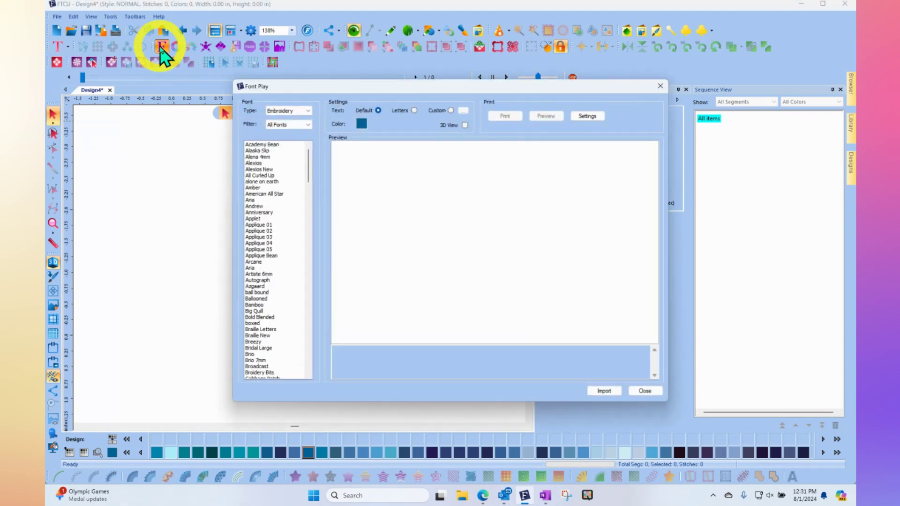
{"action": "left_click_drag", "start_coordinate": [373, 88], "coordinate": [316, 80]}
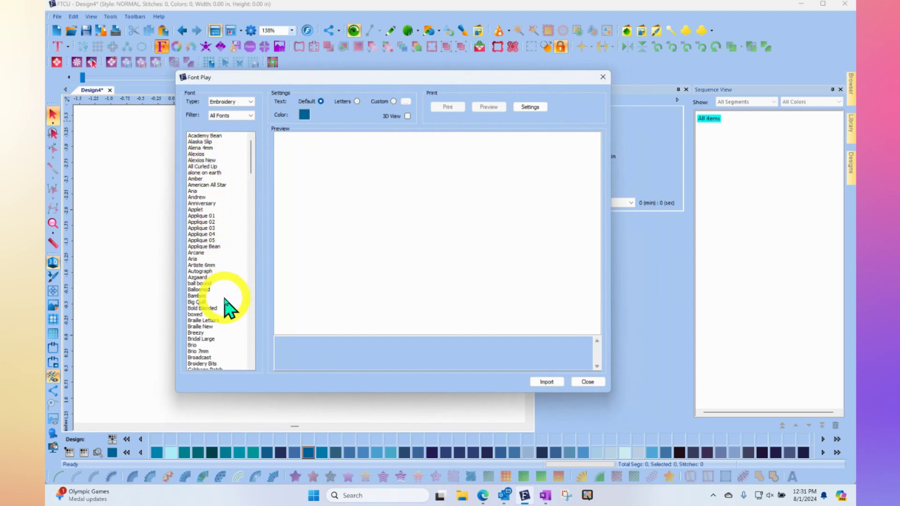
{"action": "left_click", "coordinate": [204, 166]}
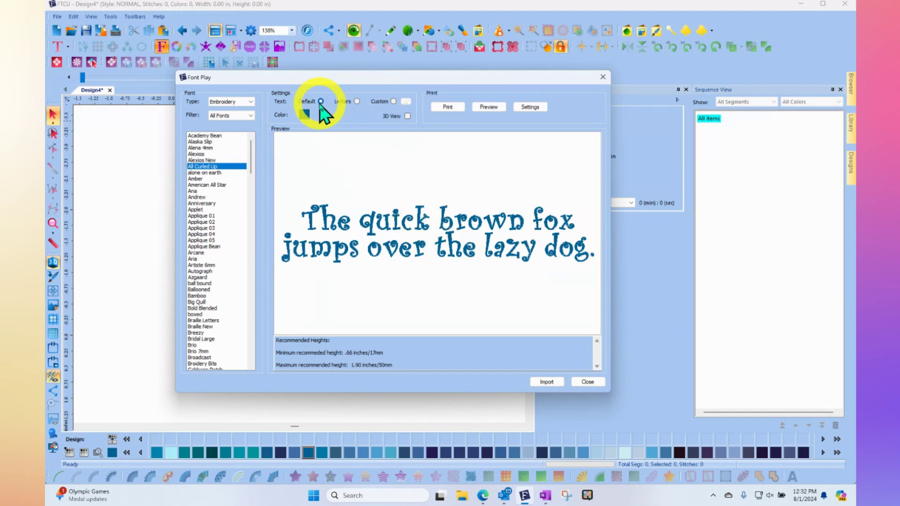
Preview the All Curled Up full alphabet as 3D stitching recoloured to Copper (186).
{"action": "left_click", "coordinate": [357, 101]}
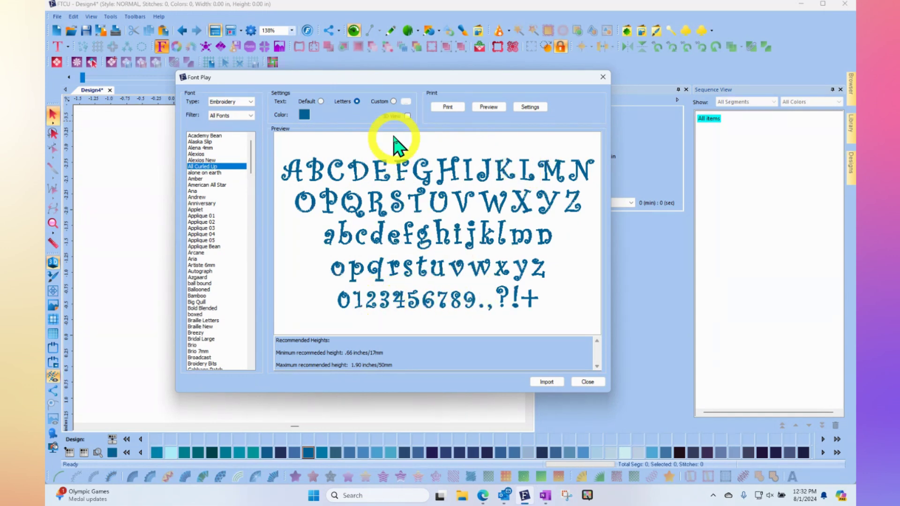
{"action": "left_click", "coordinate": [406, 116]}
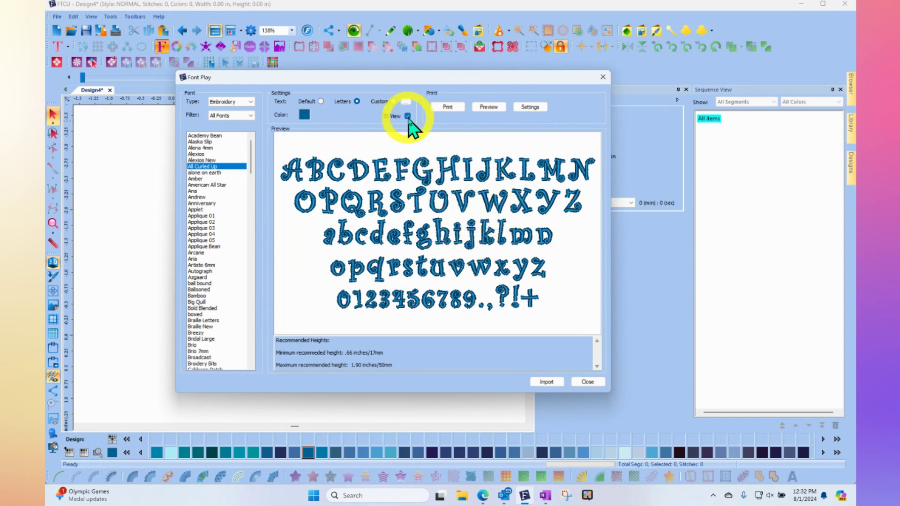
{"action": "left_click", "coordinate": [304, 115]}
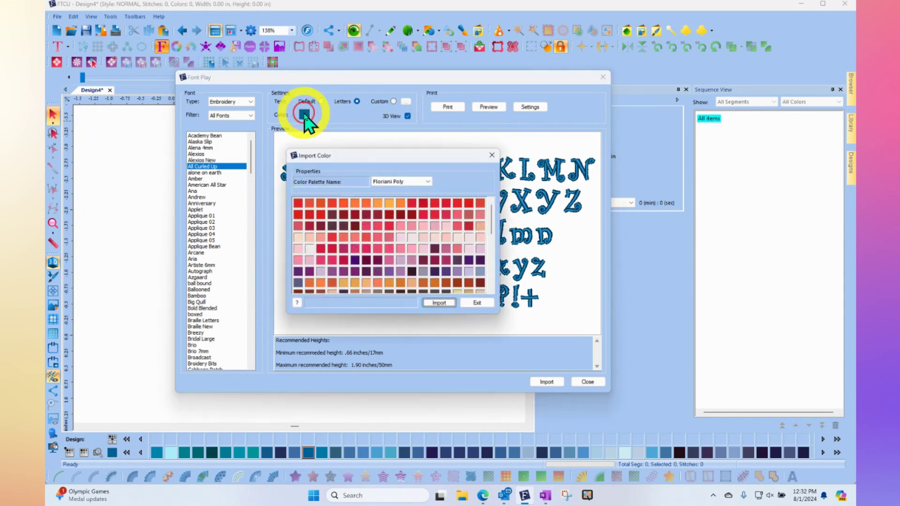
{"action": "left_click", "coordinate": [298, 203]}
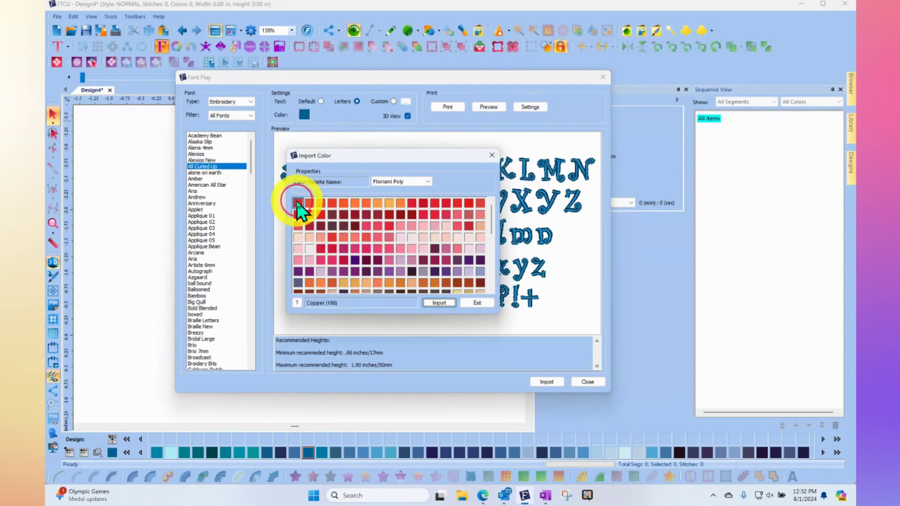
{"action": "left_click", "coordinate": [440, 303]}
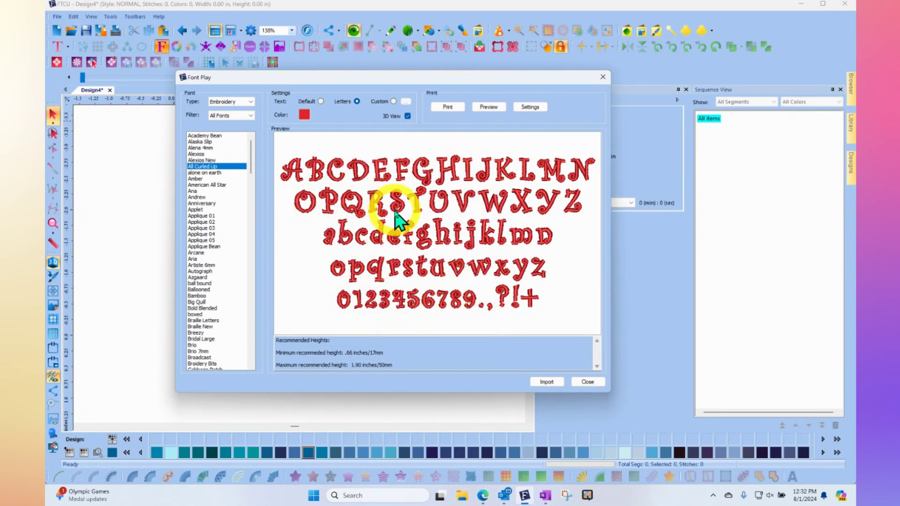
Set the Font Play preview to custom text containing a person's first name.
{"action": "left_click", "coordinate": [392, 101]}
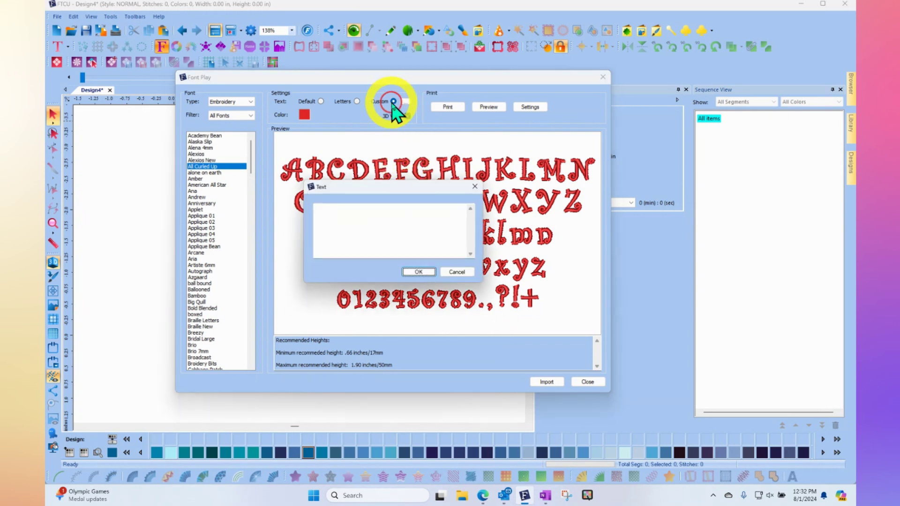
{"action": "left_click", "coordinate": [408, 213]}
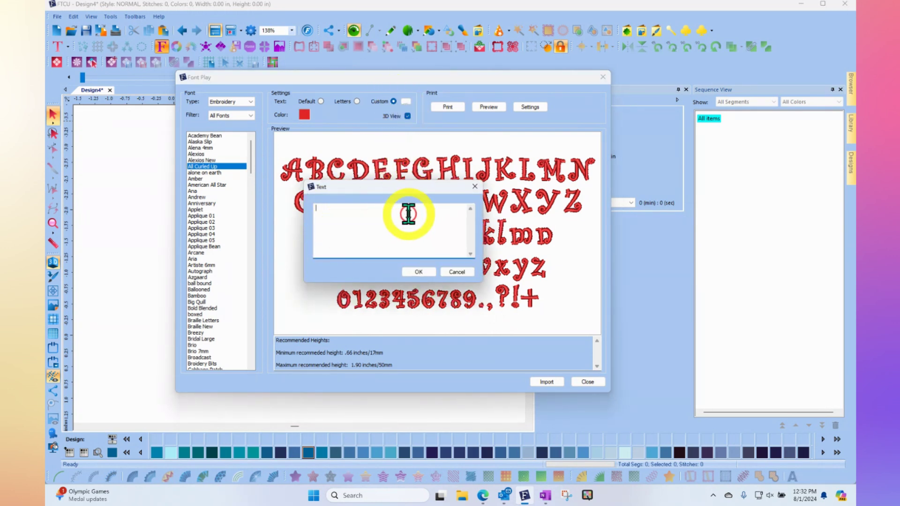
{"action": "type", "text": "Trevor"}
{"action": "left_click", "coordinate": [419, 272]}
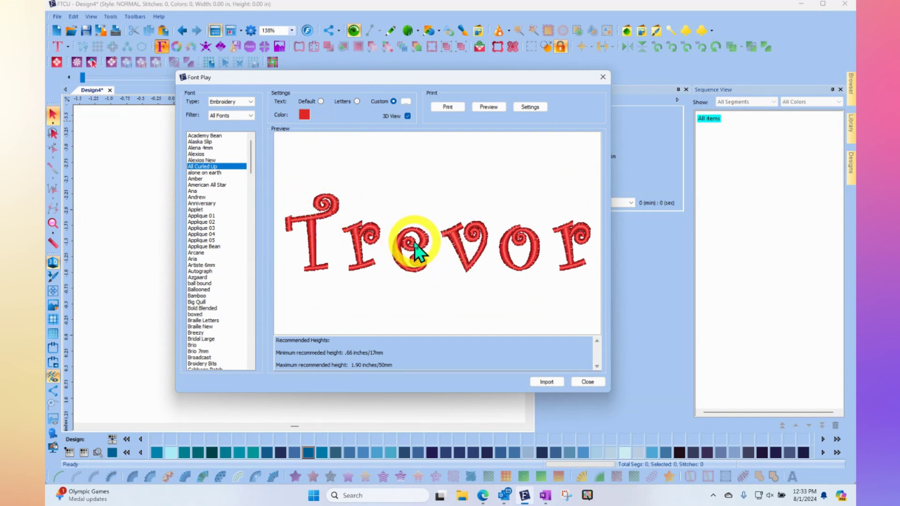
Compare the name in Amber, Andrew and Anniversary fonts, ending on Anniversary.
{"action": "left_click", "coordinate": [199, 180]}
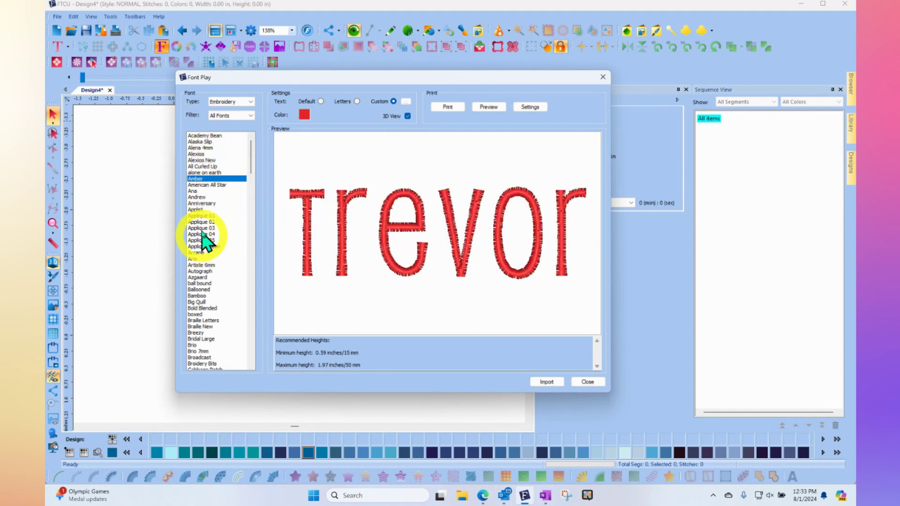
{"action": "left_click", "coordinate": [199, 197]}
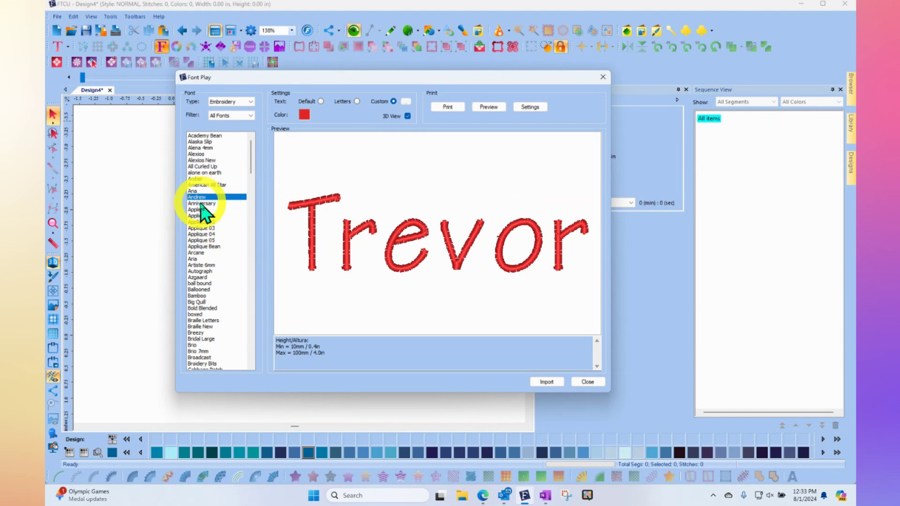
{"action": "left_click", "coordinate": [200, 203]}
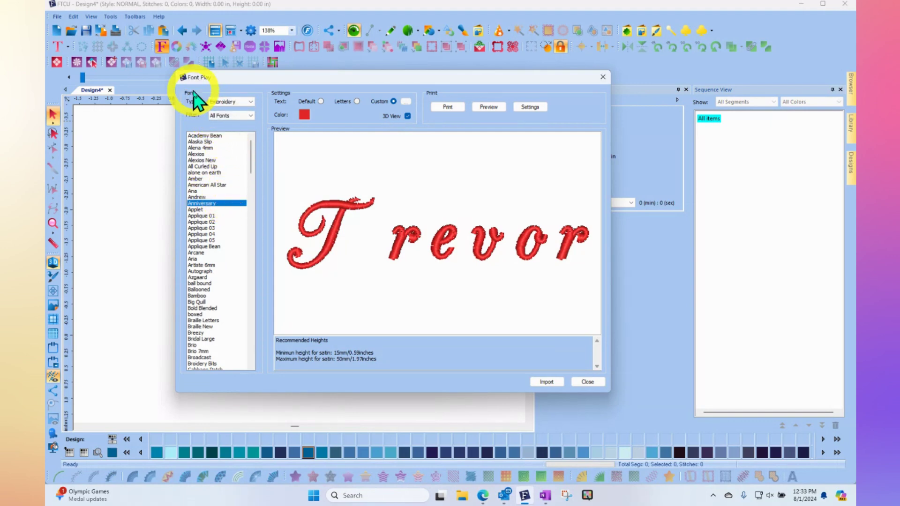
Filter the font list to Script fonts and preview the name in Calvington.
{"action": "left_click", "coordinate": [219, 115]}
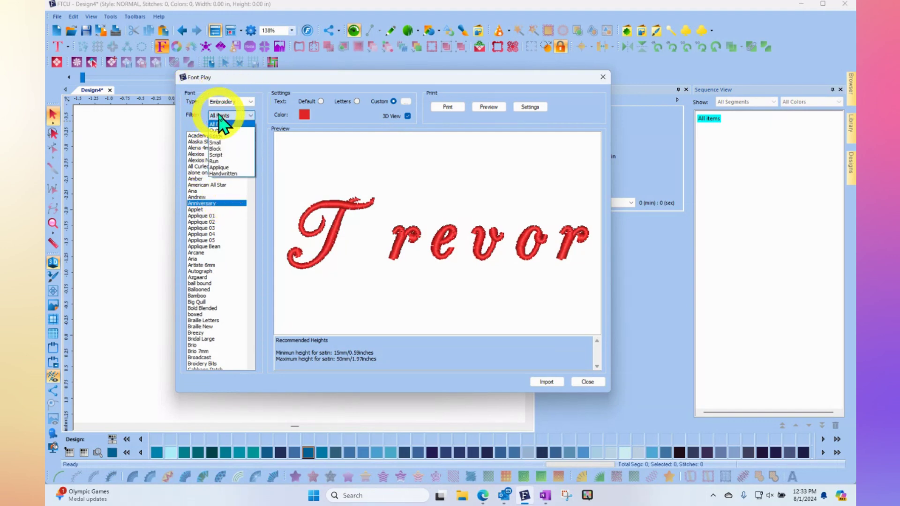
{"action": "left_click", "coordinate": [217, 155]}
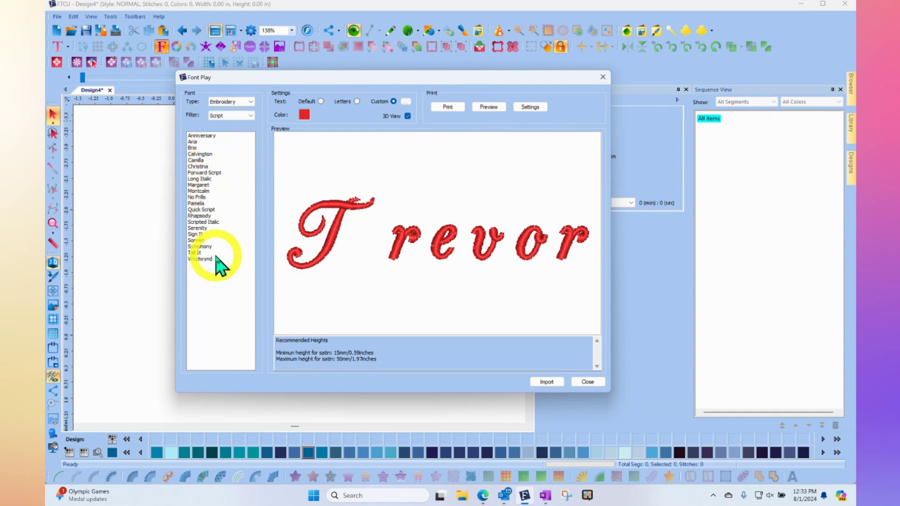
{"action": "left_click", "coordinate": [203, 154]}
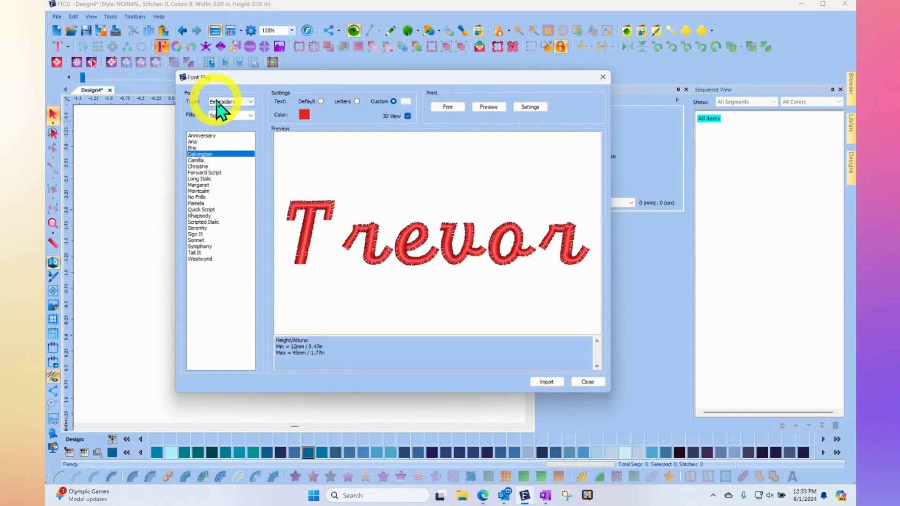
{"action": "left_click", "coordinate": [250, 103]}
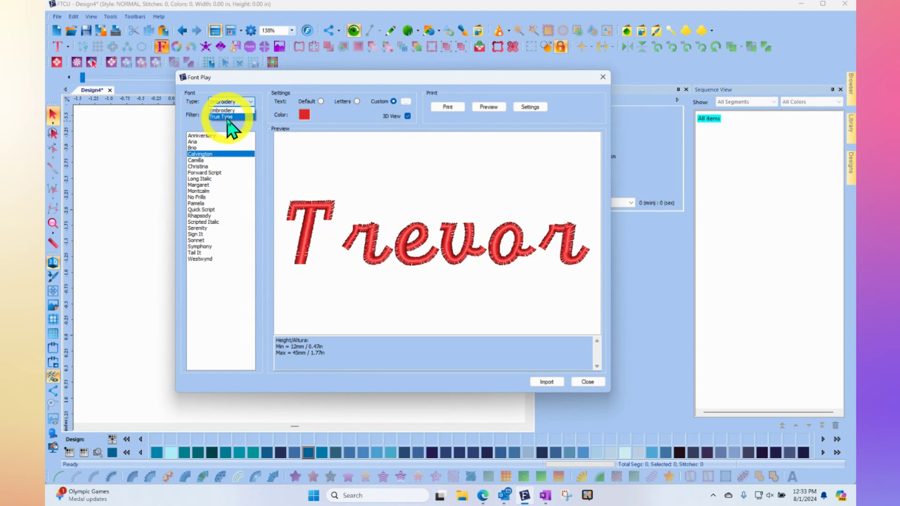
Switch to TrueType fonts and import the name as Bauhaus 93 outline text, 3.20 inches wide.
{"action": "left_click", "coordinate": [232, 117]}
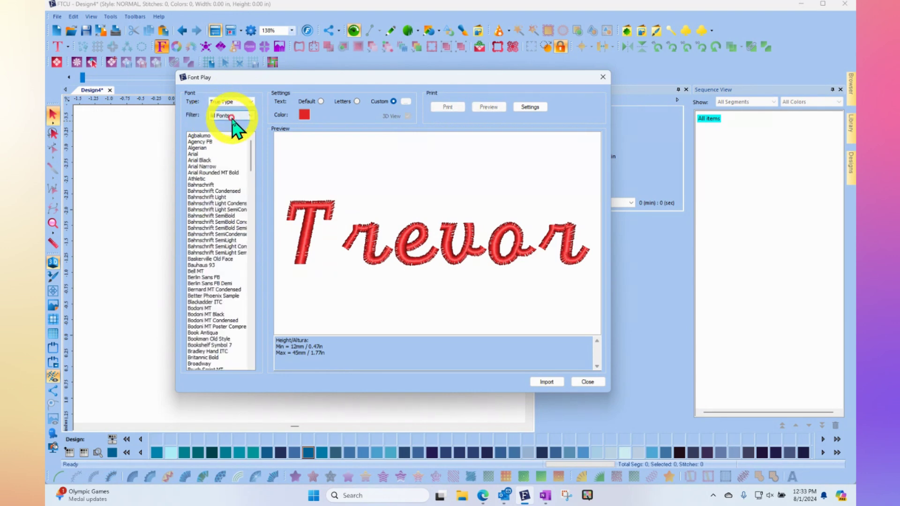
{"action": "left_click", "coordinate": [200, 179]}
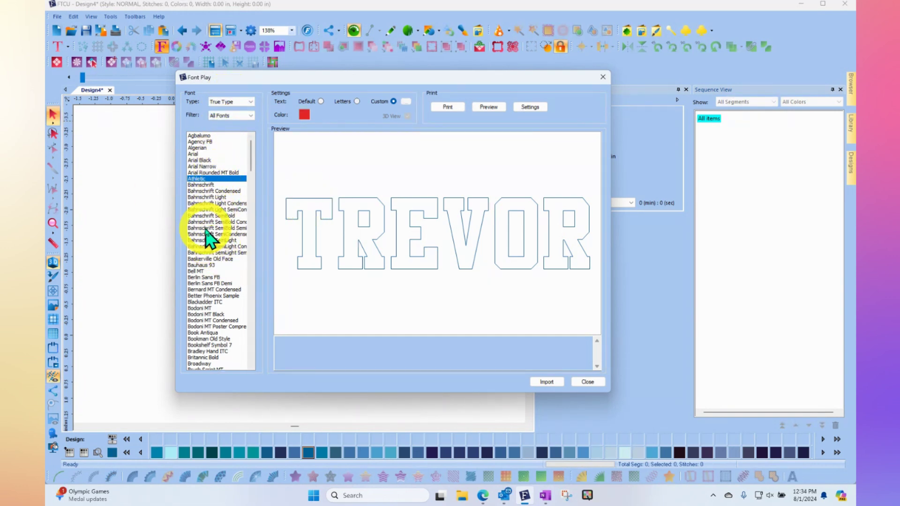
{"action": "scroll", "coordinate": [207, 239], "scroll_direction": "down", "scroll_amount": 1}
{"action": "left_click", "coordinate": [197, 246]}
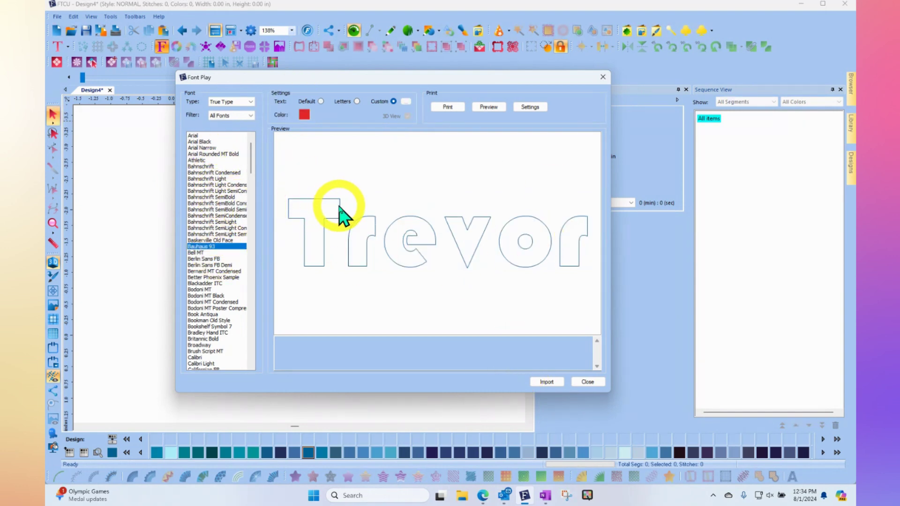
{"action": "left_click", "coordinate": [551, 383]}
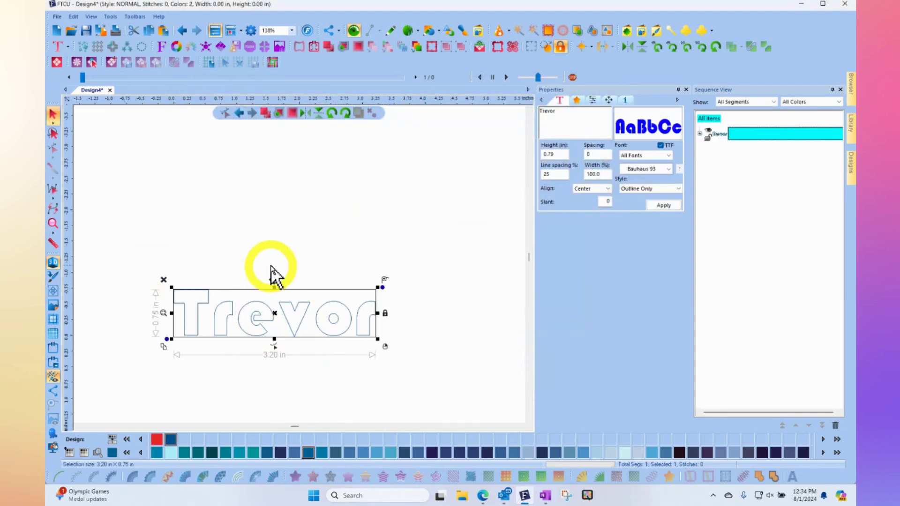
{"action": "left_click", "coordinate": [275, 240]}
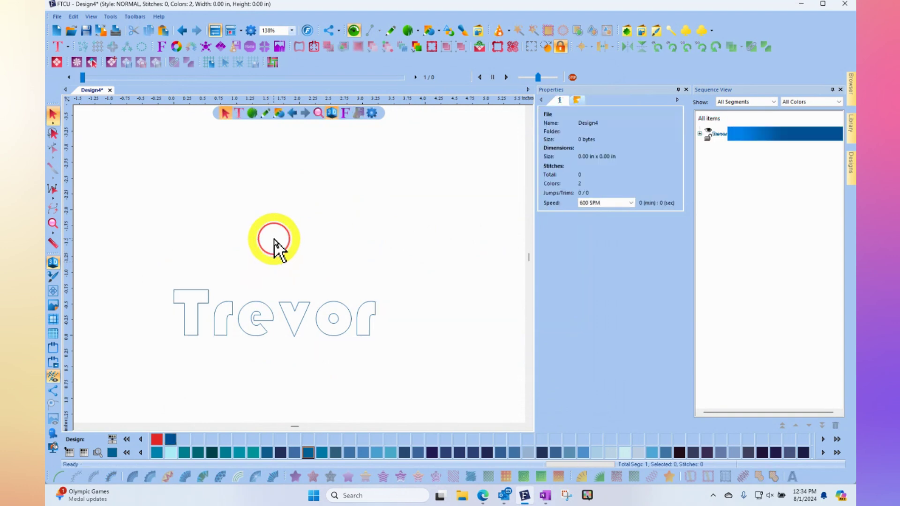
Import the default sample sentence in Andrew (9244 stitches) and move it higher on the canvas.
{"action": "left_click", "coordinate": [162, 47]}
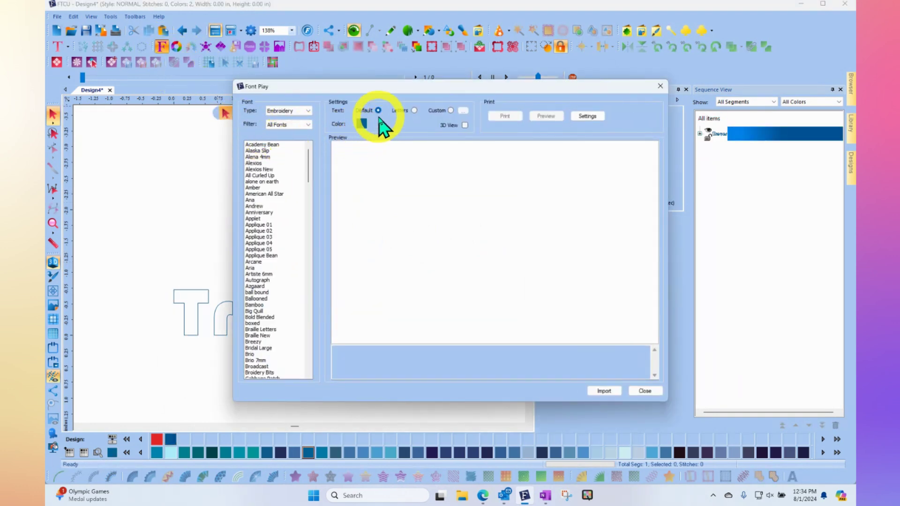
{"action": "left_click", "coordinate": [255, 206]}
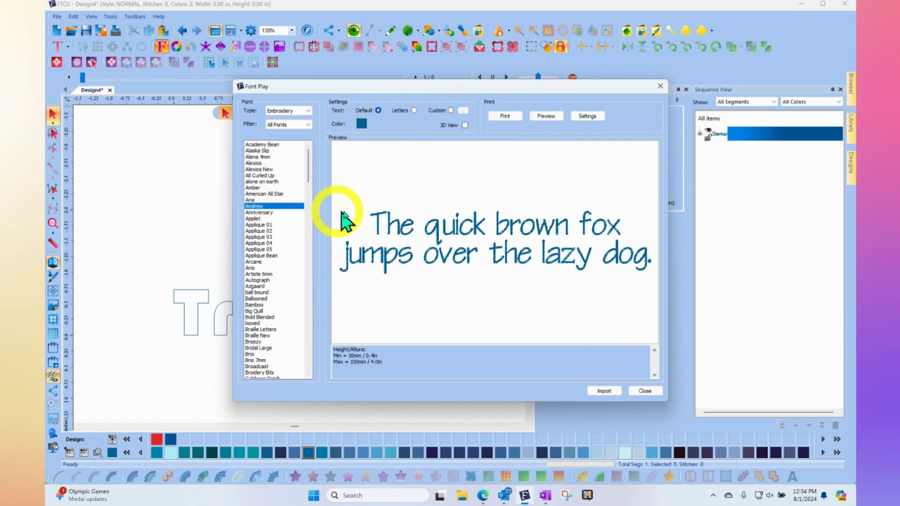
{"action": "left_click", "coordinate": [602, 392]}
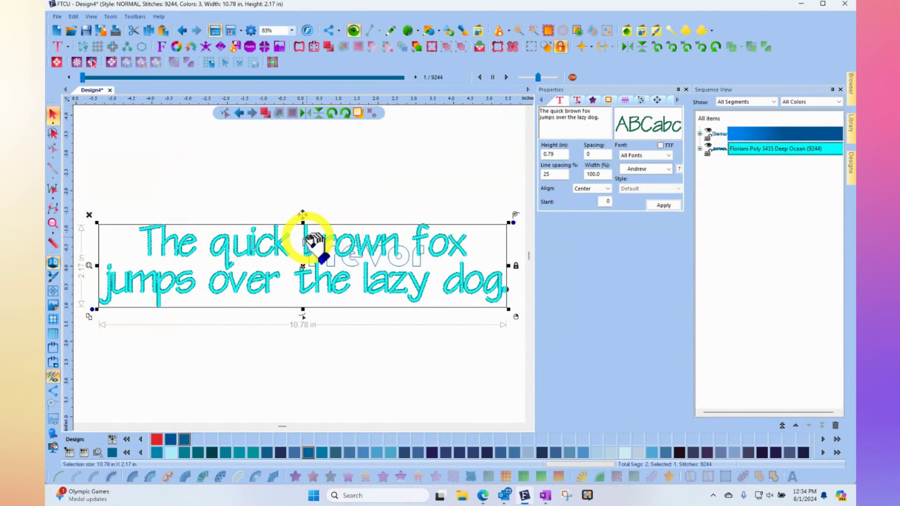
{"action": "left_click_drag", "start_coordinate": [311, 236], "coordinate": [313, 168]}
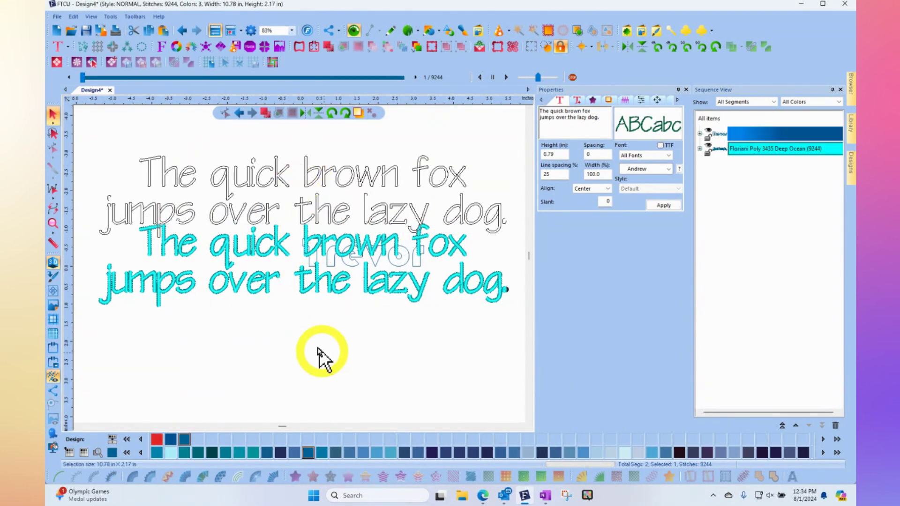
Select 2. Text in the Sequence View, edit its text, and reposition the opening T.
{"action": "left_click", "coordinate": [302, 345]}
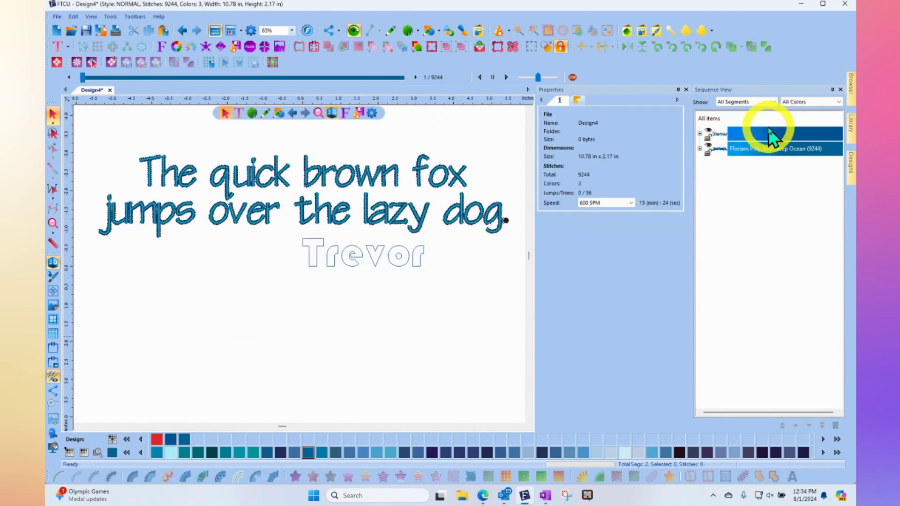
{"action": "left_click", "coordinate": [699, 134]}
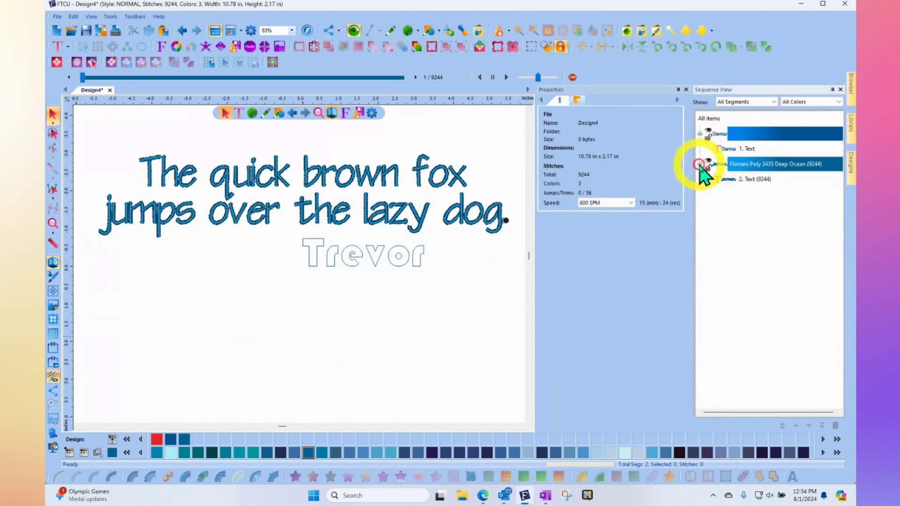
{"action": "left_click", "coordinate": [699, 164]}
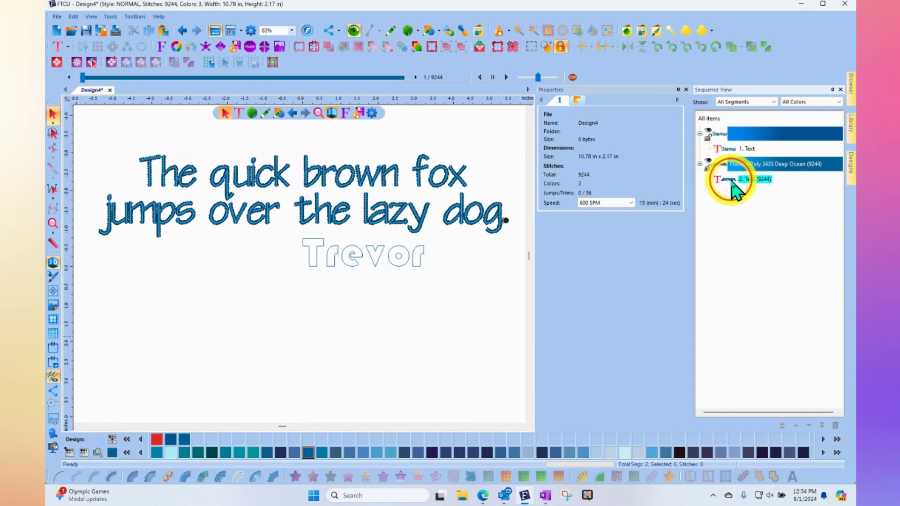
{"action": "left_click", "coordinate": [733, 183]}
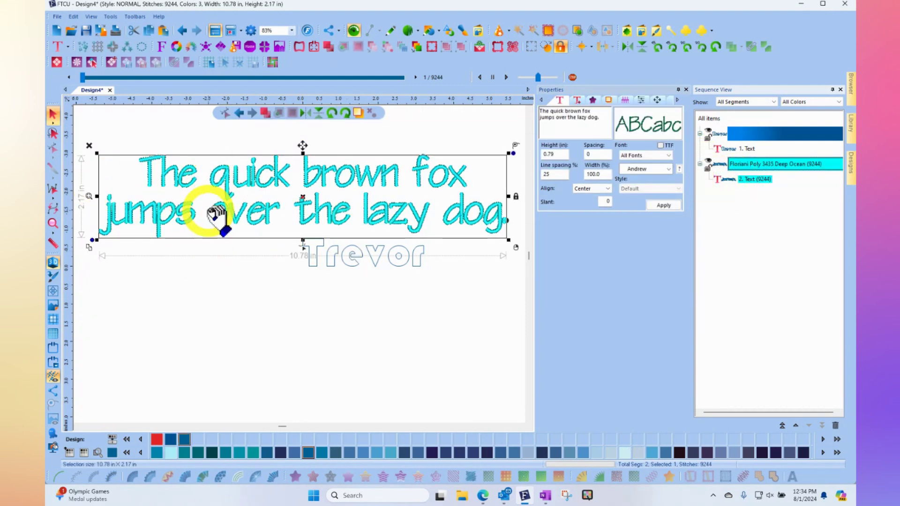
{"action": "right_click", "coordinate": [230, 214]}
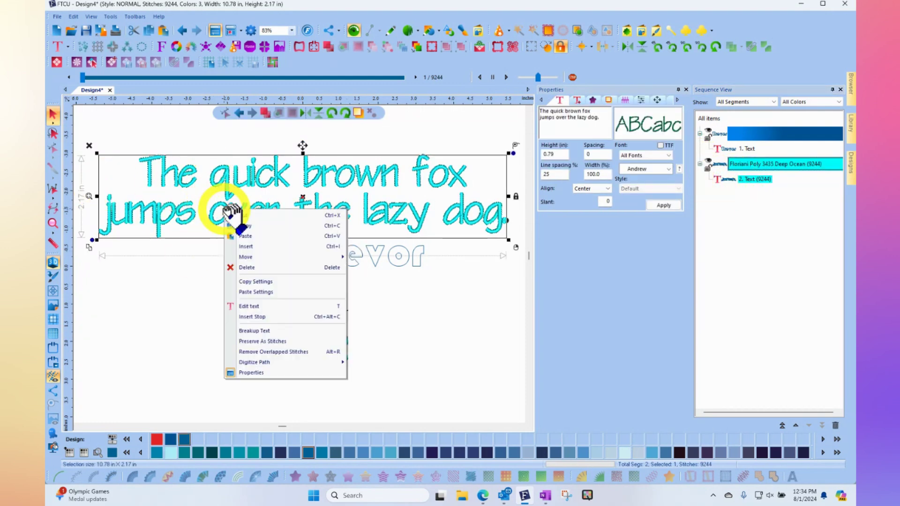
{"action": "left_click", "coordinate": [249, 306]}
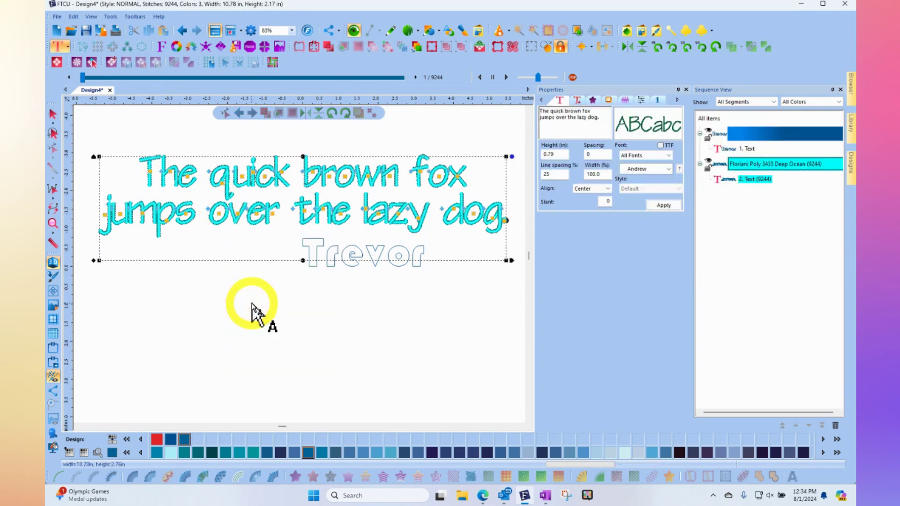
{"action": "left_click", "coordinate": [174, 177]}
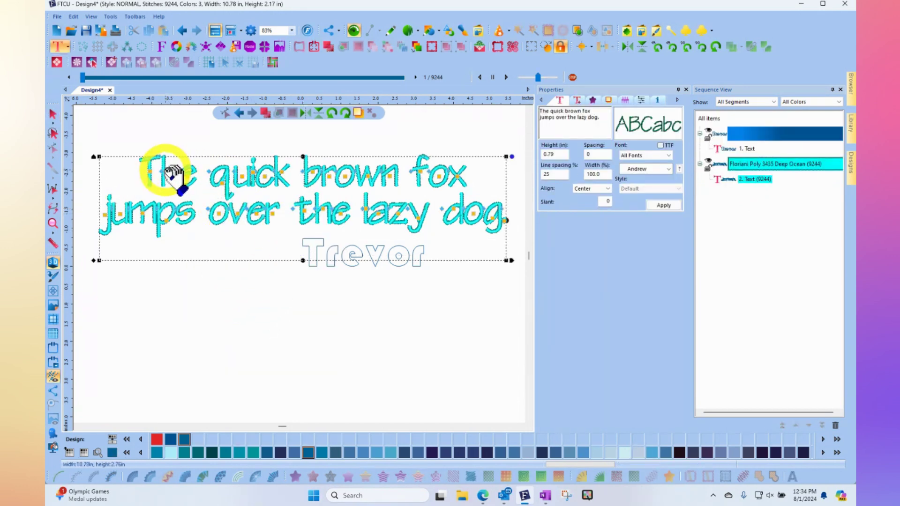
{"action": "mouse_move", "coordinate": [169, 169]}
{"action": "left_mouse_down"}
{"action": "mouse_move", "coordinate": [181, 170]}
{"action": "mouse_move", "coordinate": [166, 171]}
{"action": "left_mouse_up"}
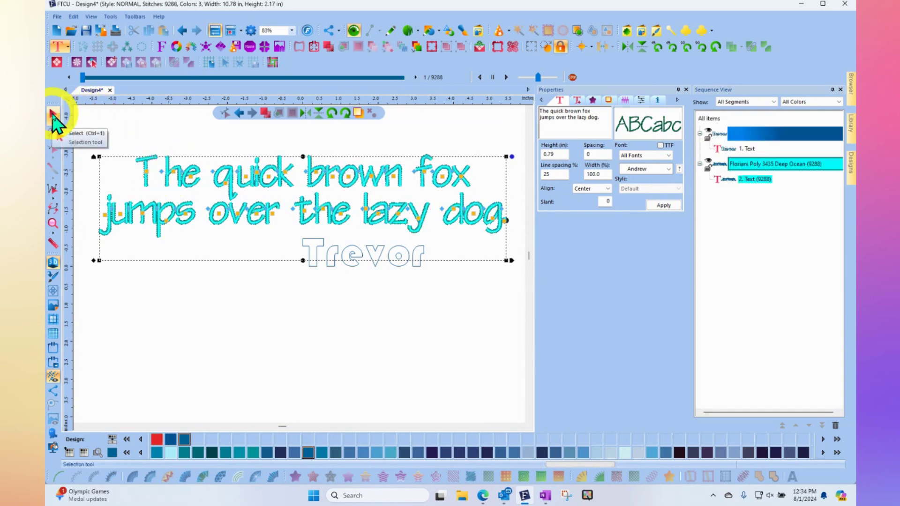
Move the Bauhaus 93 outline name down-left beneath the sentence and reselect it.
{"action": "left_click", "coordinate": [53, 118]}
{"action": "left_click", "coordinate": [392, 293]}
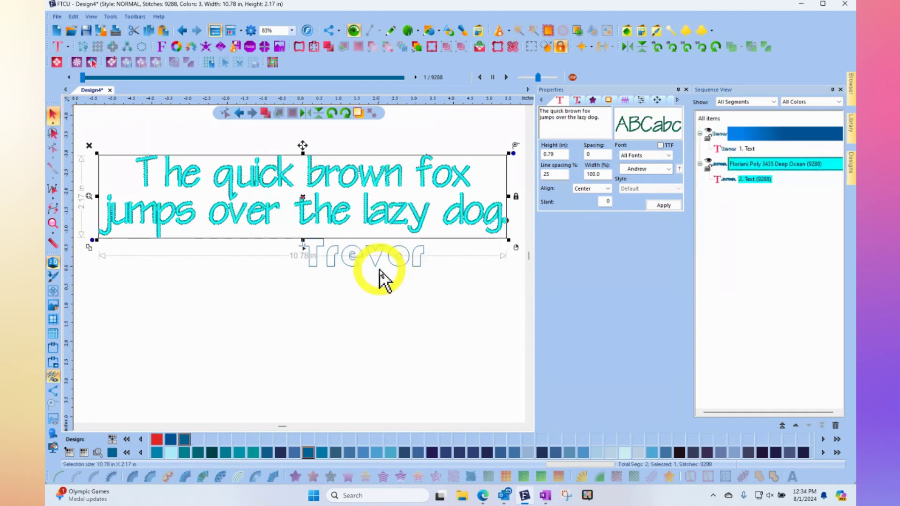
{"action": "left_click", "coordinate": [376, 266]}
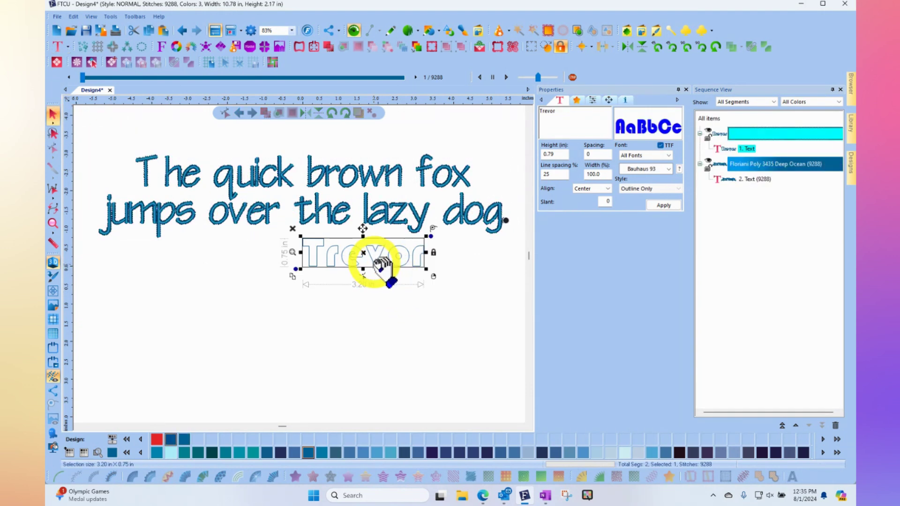
{"action": "left_click_drag", "start_coordinate": [381, 260], "coordinate": [342, 297]}
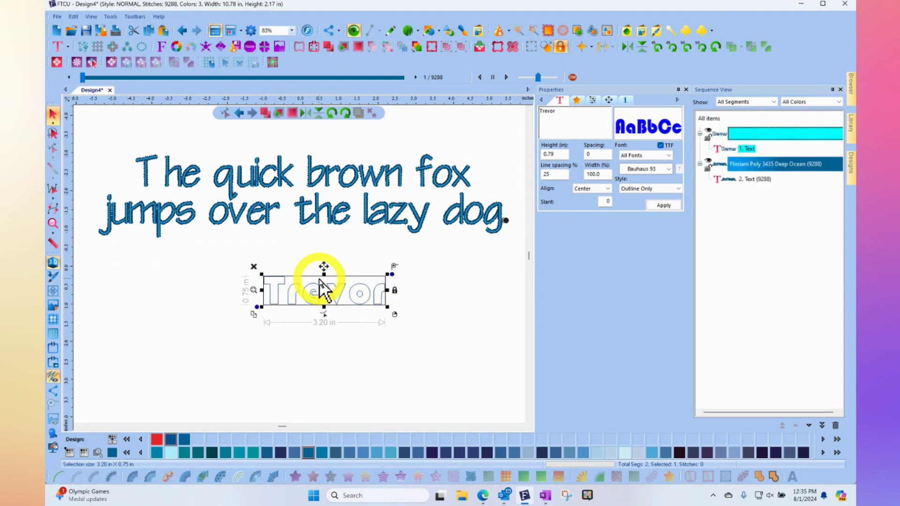
{"action": "scroll", "coordinate": [320, 288], "scroll_direction": "up", "scroll_amount": 2}
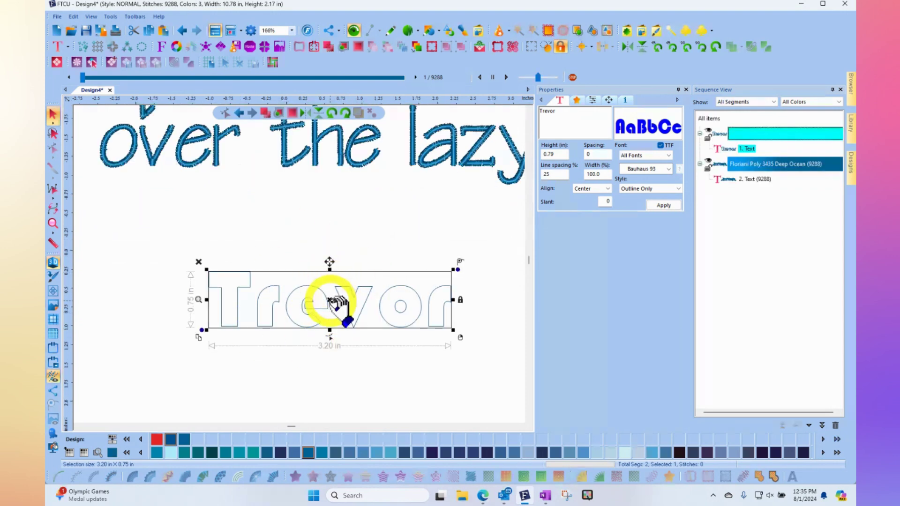
{"action": "left_click", "coordinate": [740, 178]}
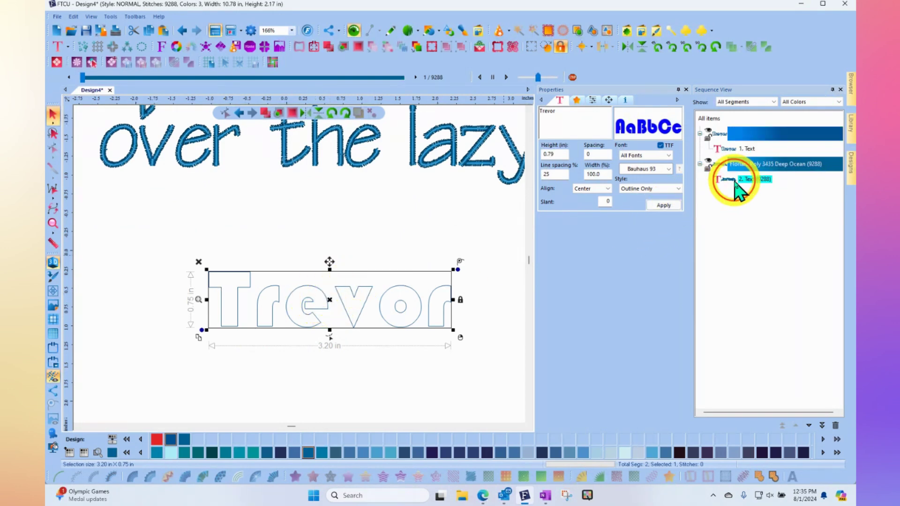
{"action": "left_click", "coordinate": [239, 292]}
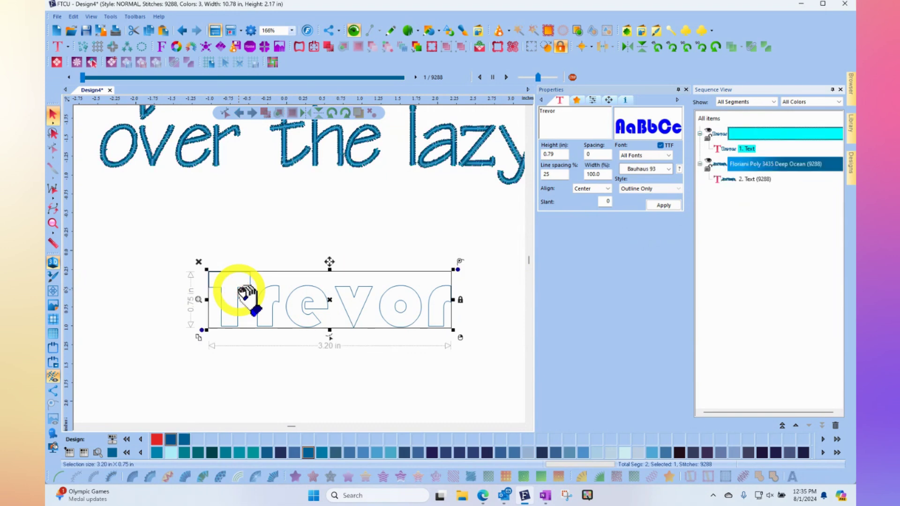
Apply Breakup Text to the outline name and check the T, r and e are separate.
{"action": "right_click", "coordinate": [242, 296]}
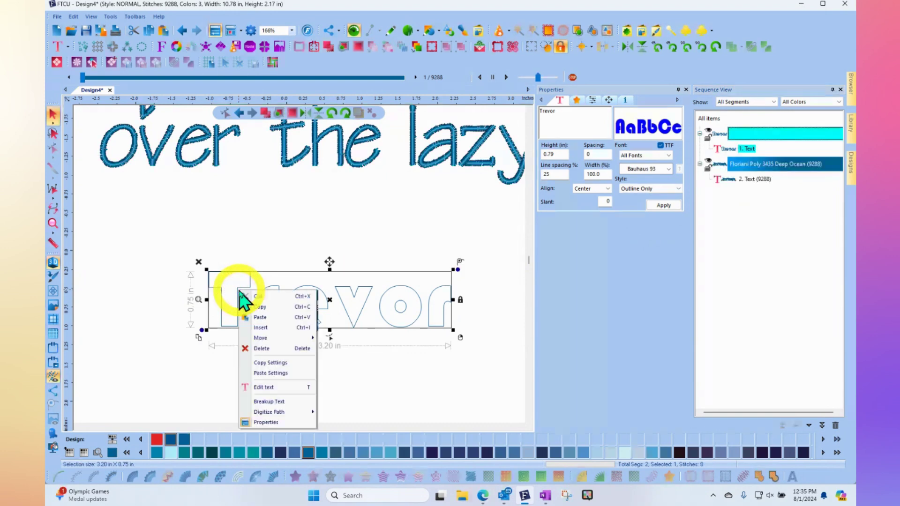
{"action": "left_click", "coordinate": [285, 402]}
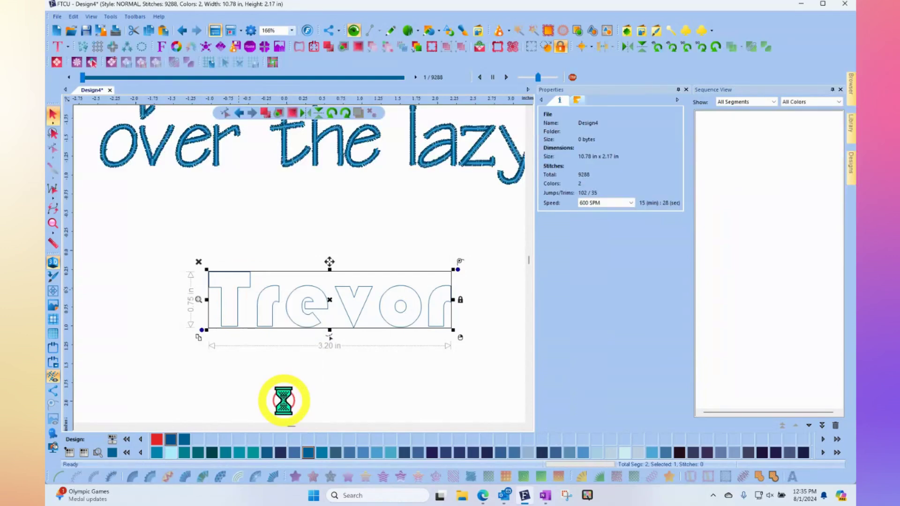
{"action": "left_click", "coordinate": [242, 295]}
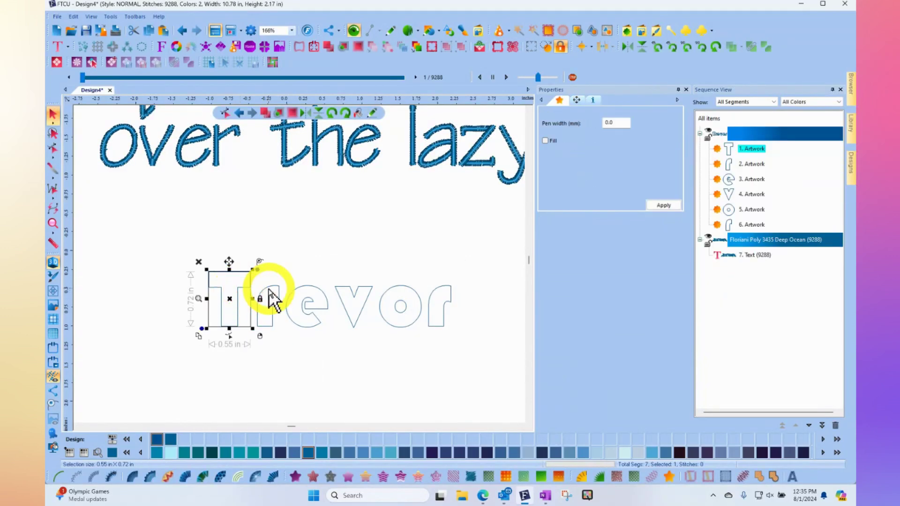
{"action": "left_click", "coordinate": [272, 296]}
{"action": "left_click", "coordinate": [309, 293]}
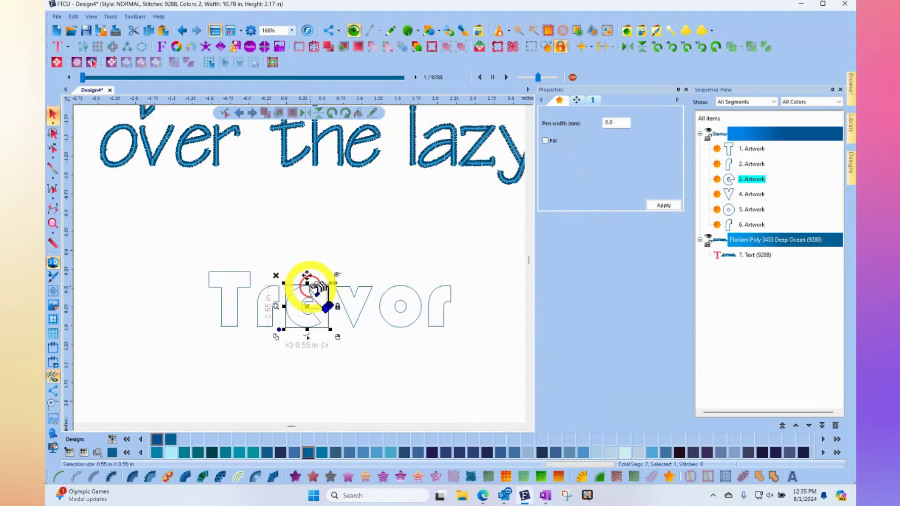
{"action": "left_click", "coordinate": [388, 219]}
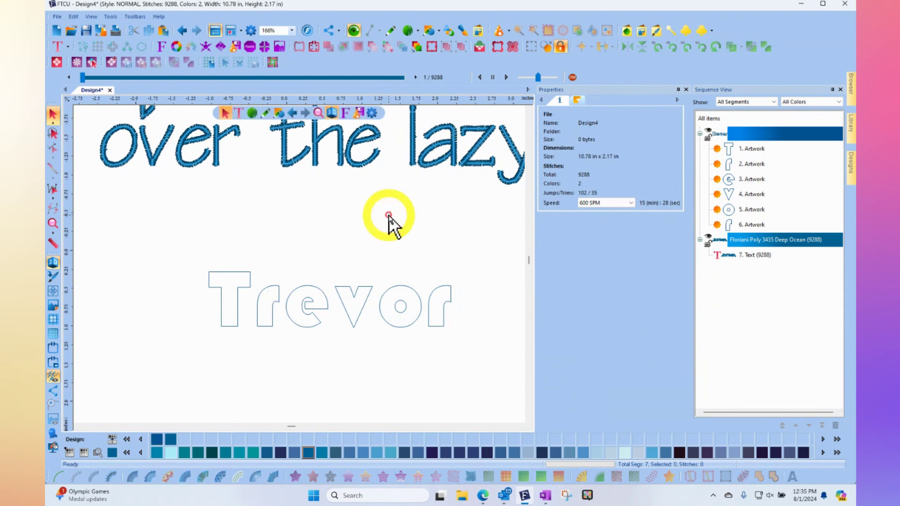
Import three-letter custom initials in the Anniversary script font (1634 stitches) above the name.
{"action": "left_click", "coordinate": [162, 47]}
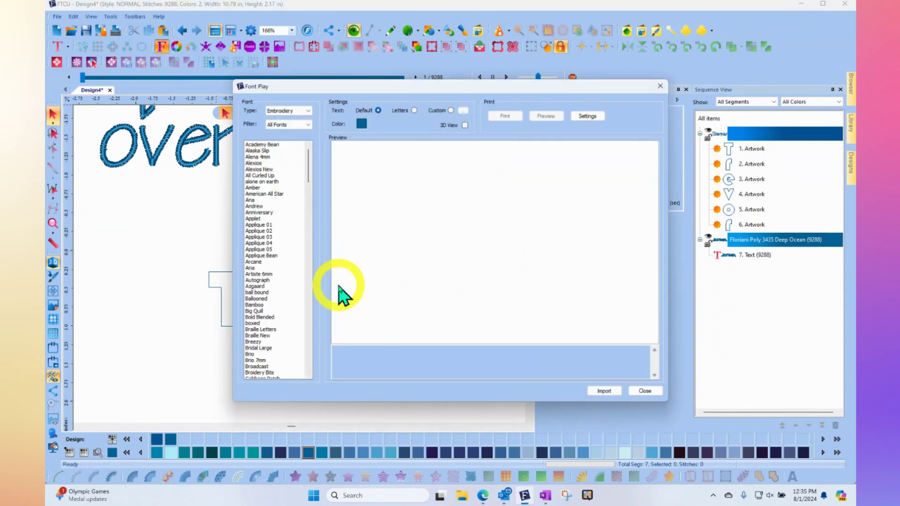
{"action": "left_click", "coordinate": [256, 280]}
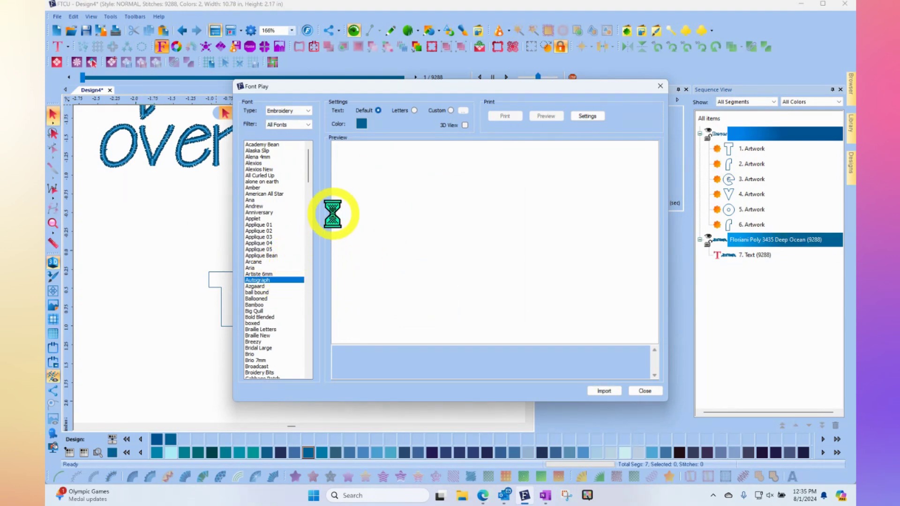
{"action": "left_click", "coordinate": [451, 111]}
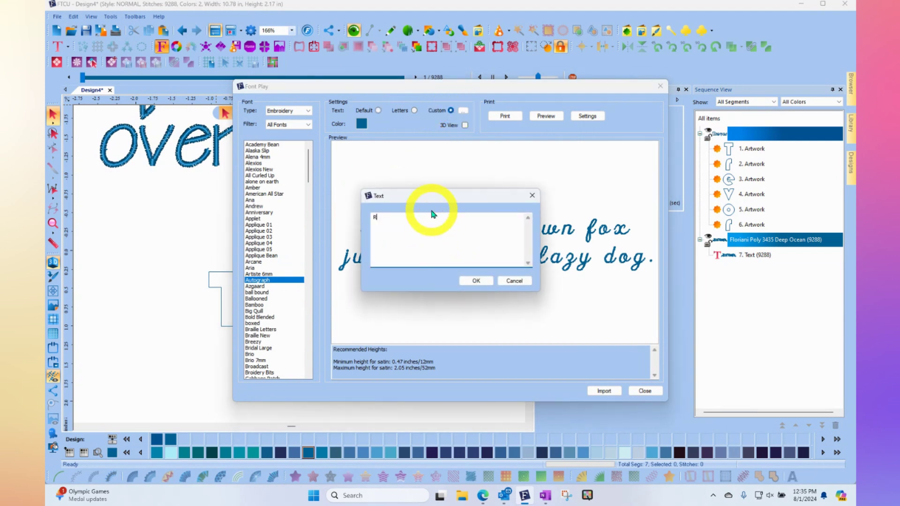
{"action": "left_click", "coordinate": [476, 281]}
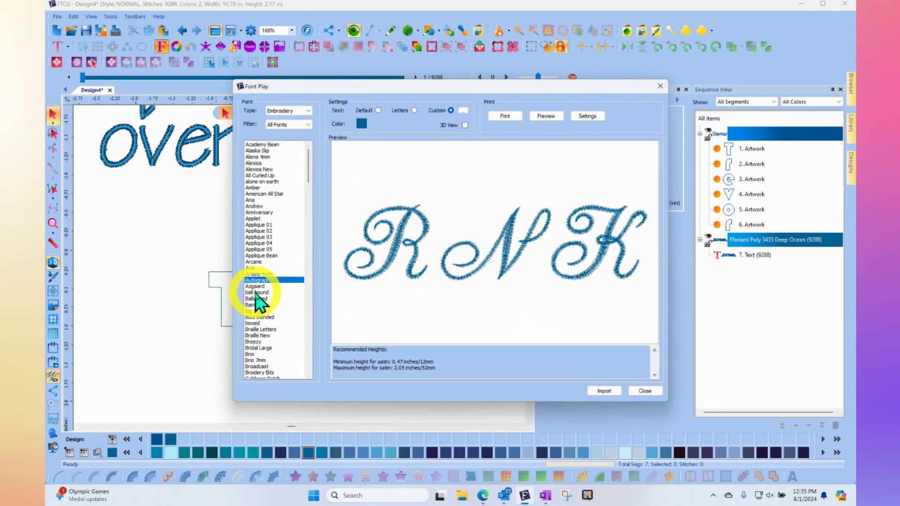
{"action": "left_click", "coordinate": [259, 214]}
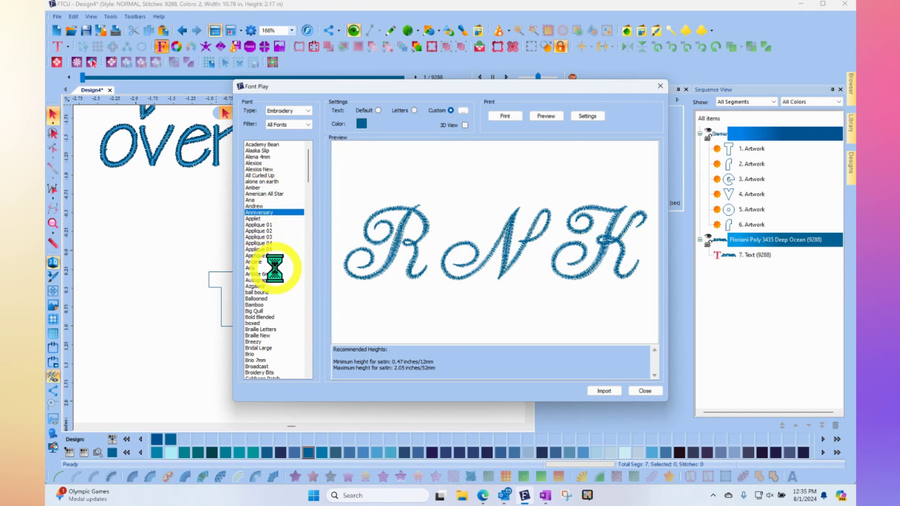
{"action": "scroll", "coordinate": [277, 274], "scroll_direction": "down", "scroll_amount": 6}
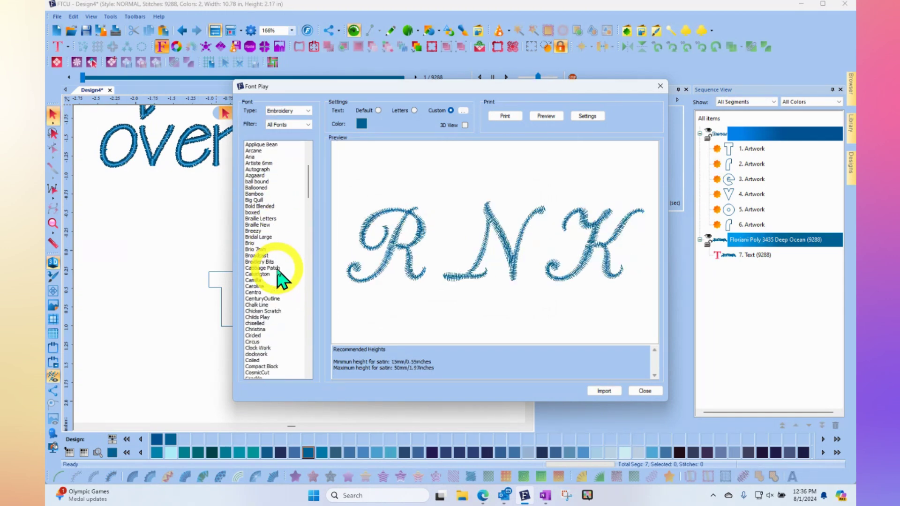
{"action": "left_click", "coordinate": [601, 391]}
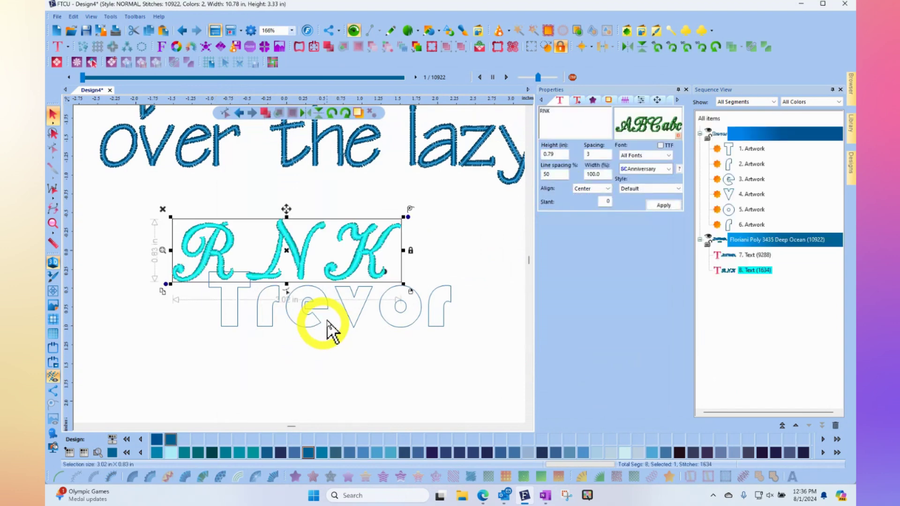
{"action": "left_click", "coordinate": [452, 229]}
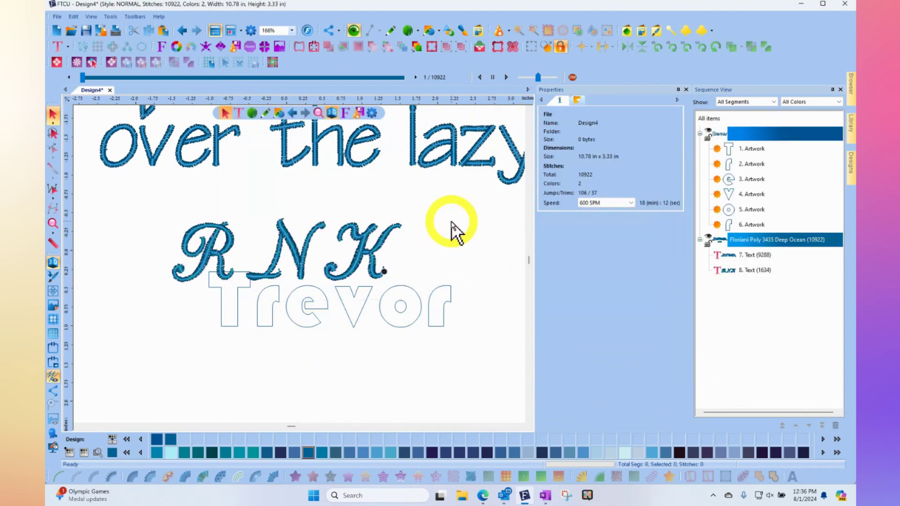